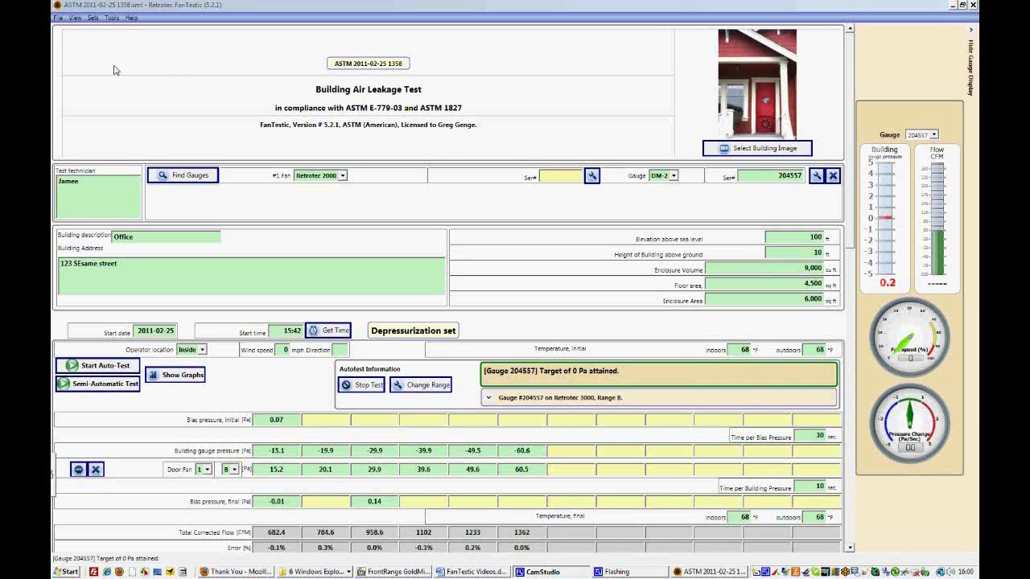
Open the File menu to review the available file commands for the ASTM test.
left_click(58, 18)
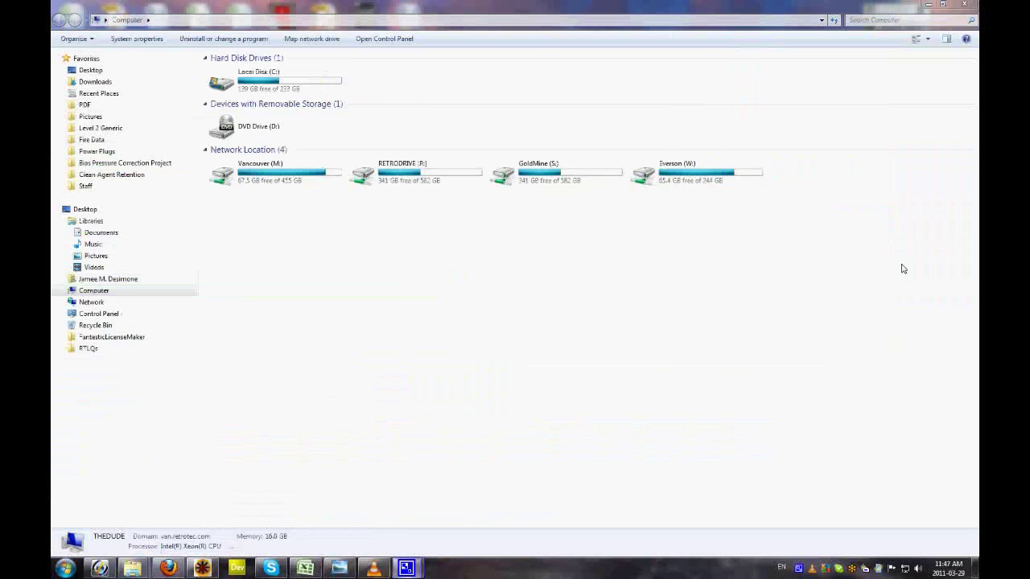
Browse into the Retrotec folder inside the Documents library.
left_click(97, 235)
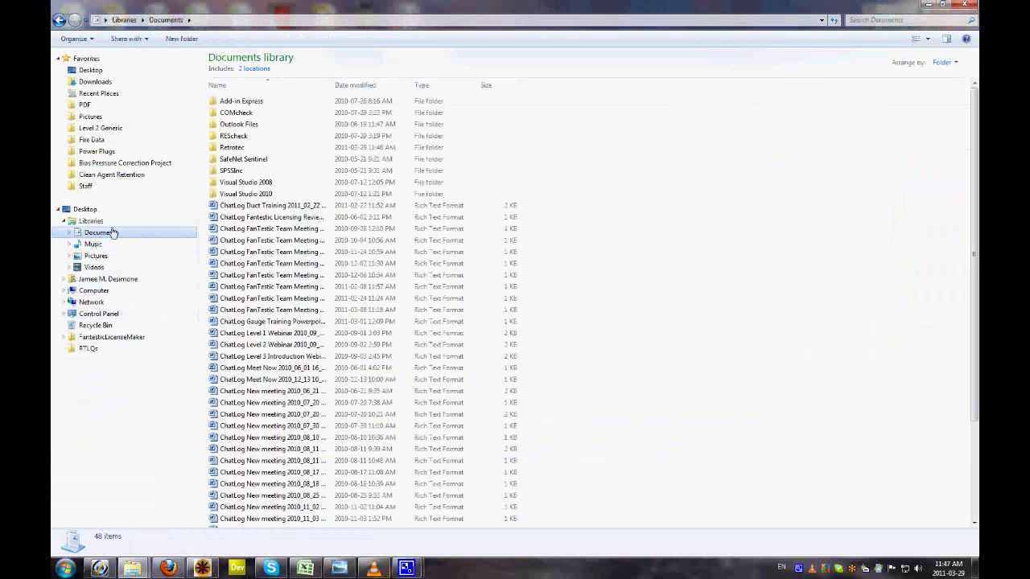
double_click(245, 150)
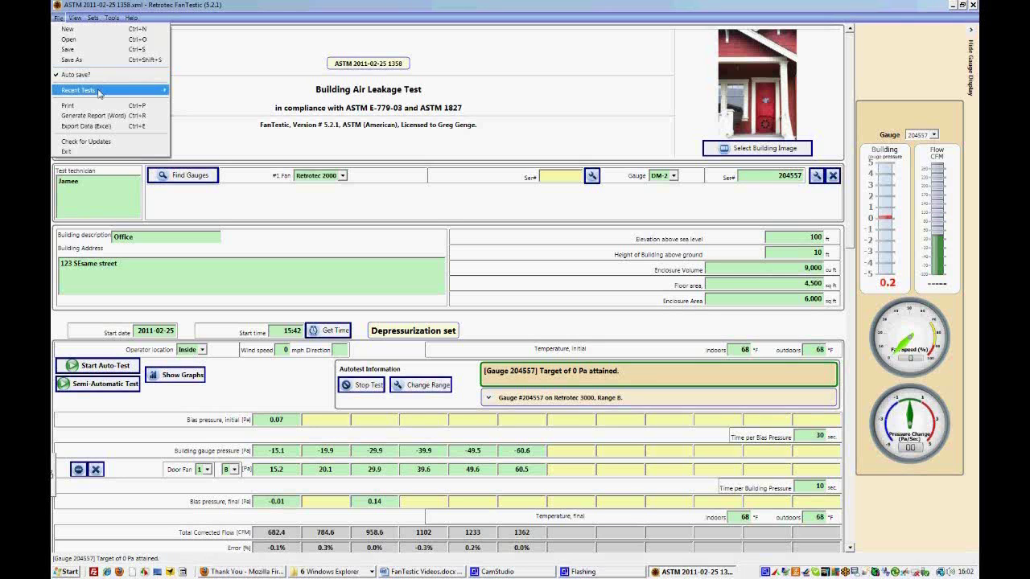
mouse_move(99, 92)
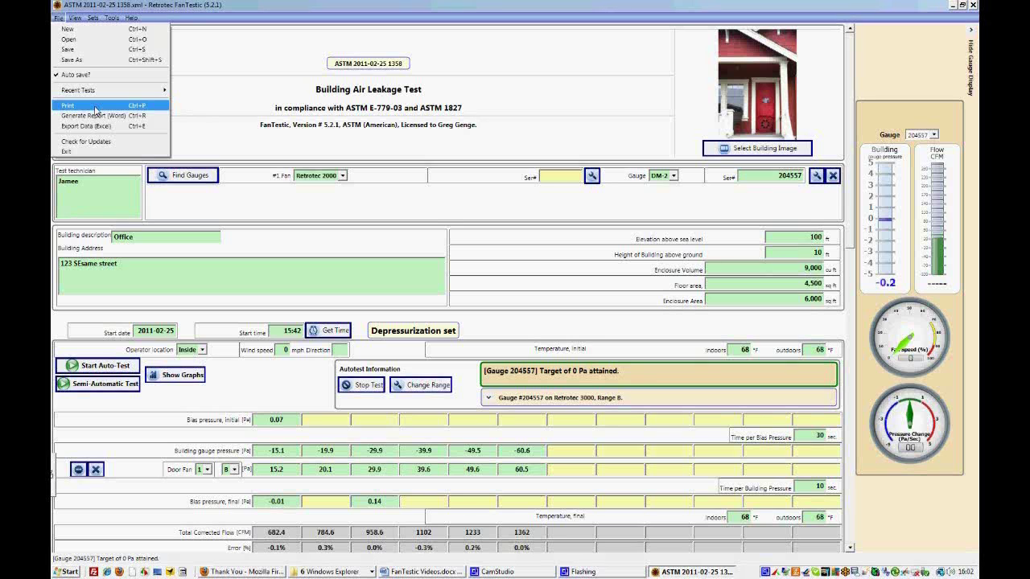
left_click(157, 121)
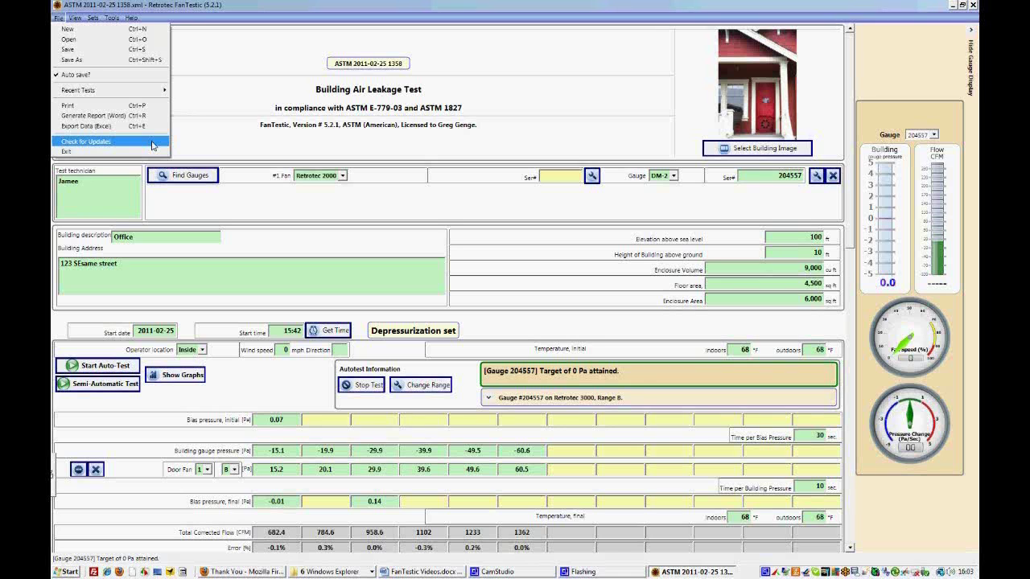
left_click(188, 129)
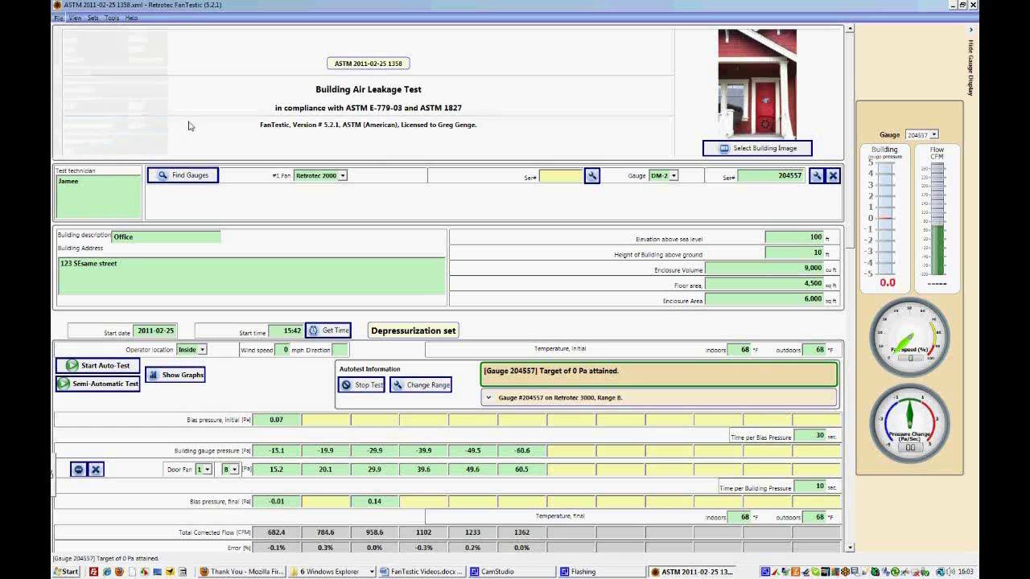
left_click(76, 19)
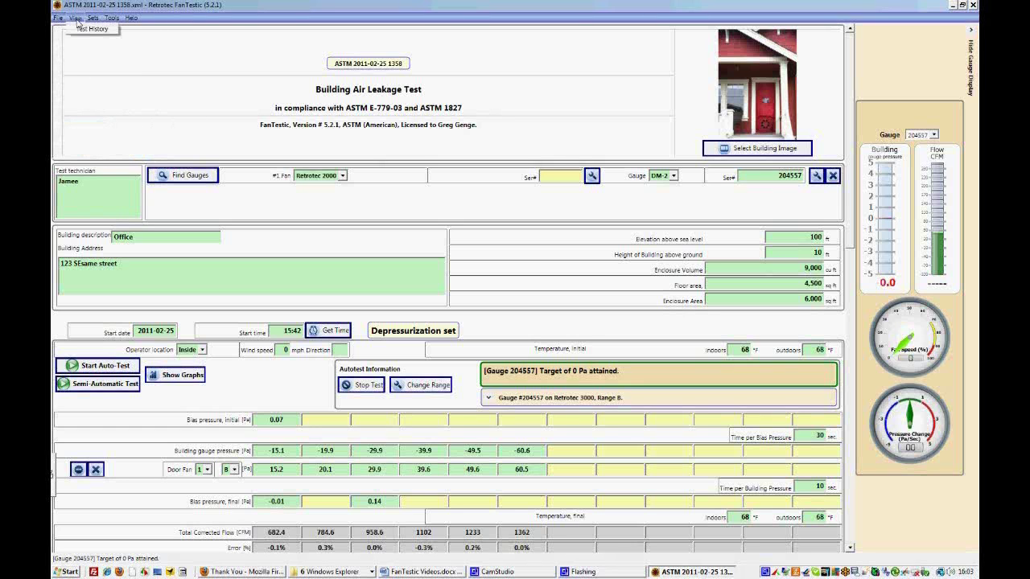
left_click(90, 29)
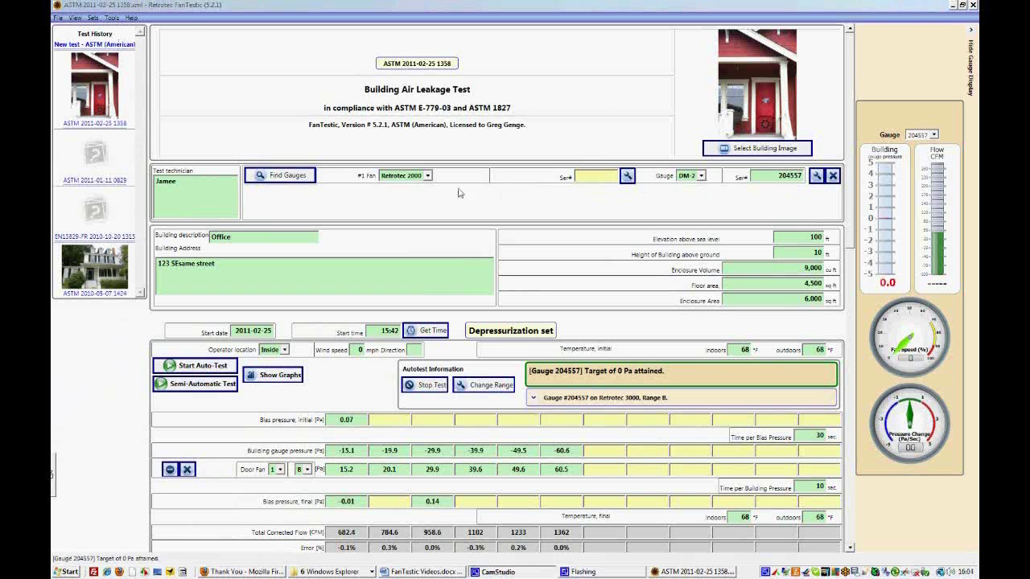
left_click(75, 17)
left_click(86, 30)
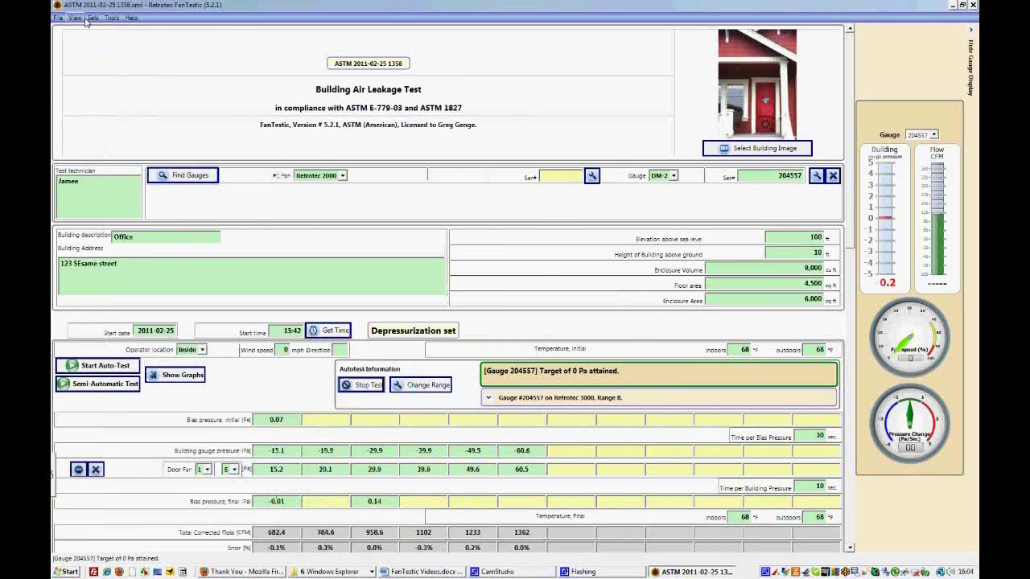
left_click(92, 17)
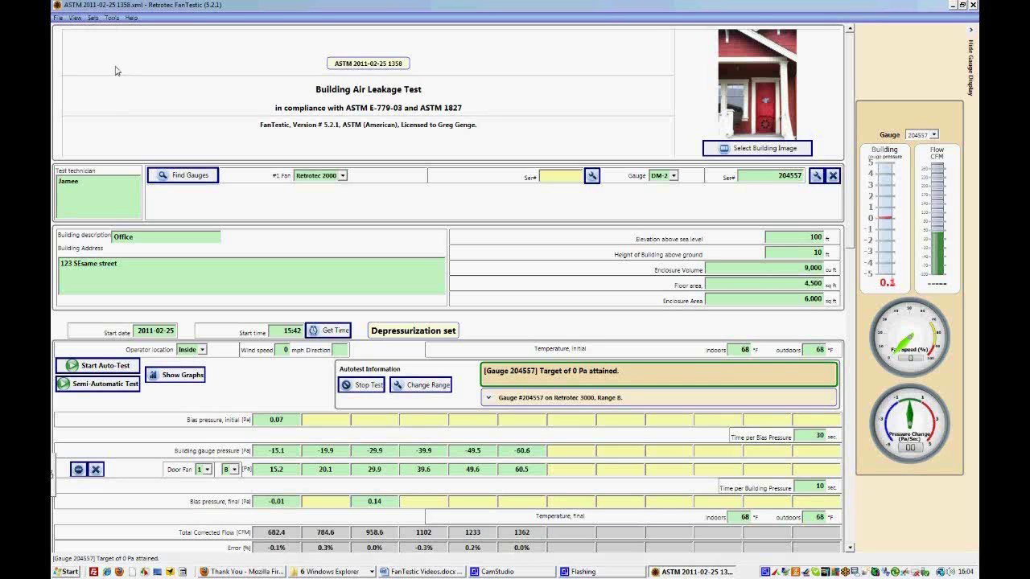
left_click(112, 17)
left_click(120, 28)
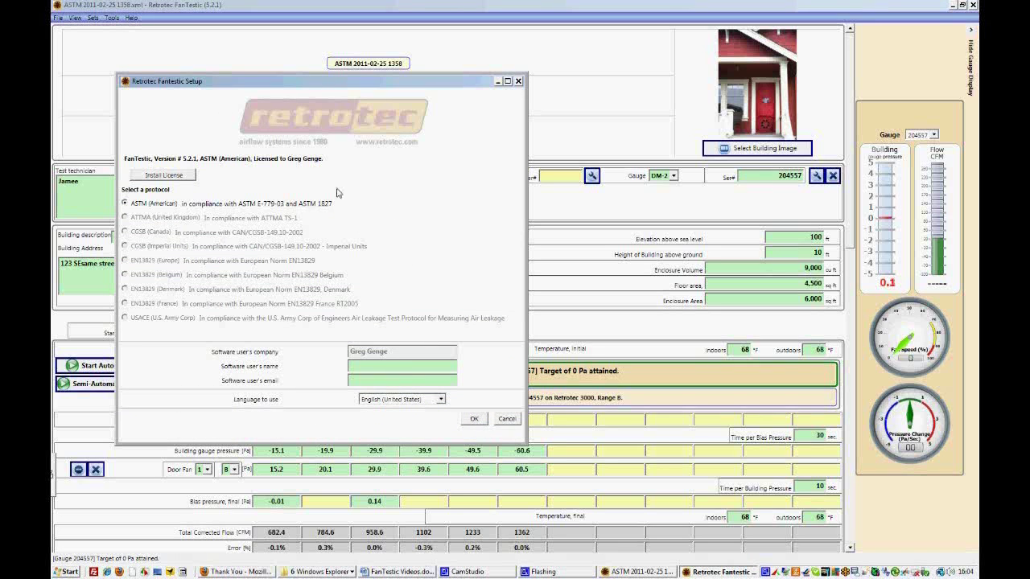
left_click(389, 369)
left_click(391, 380)
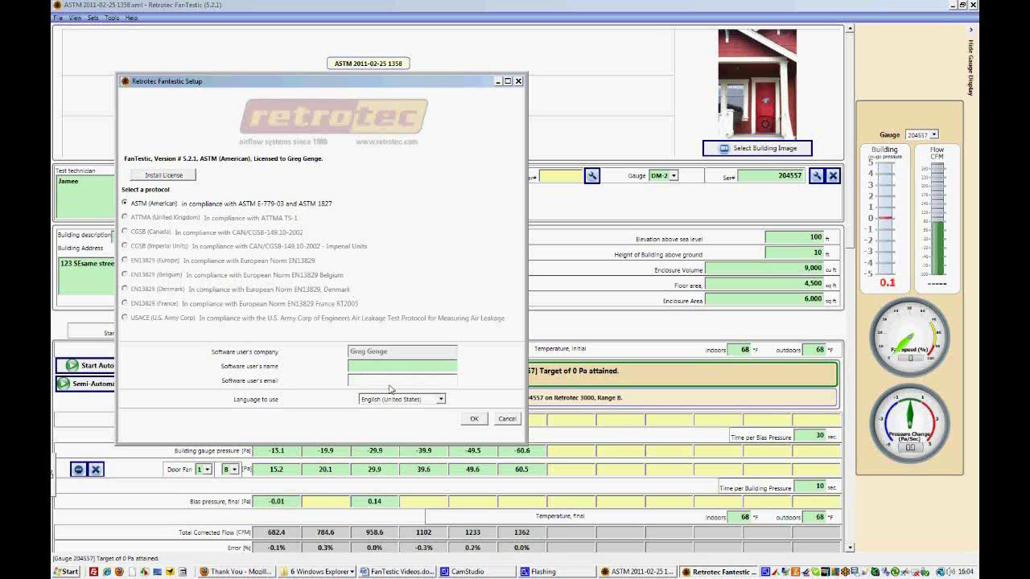
left_click(473, 419)
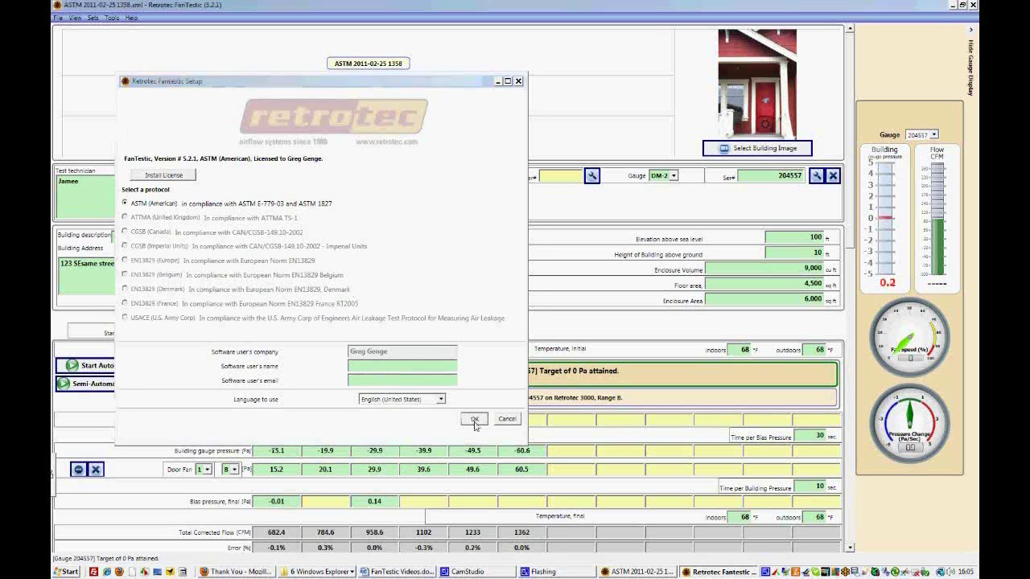
left_click(111, 20)
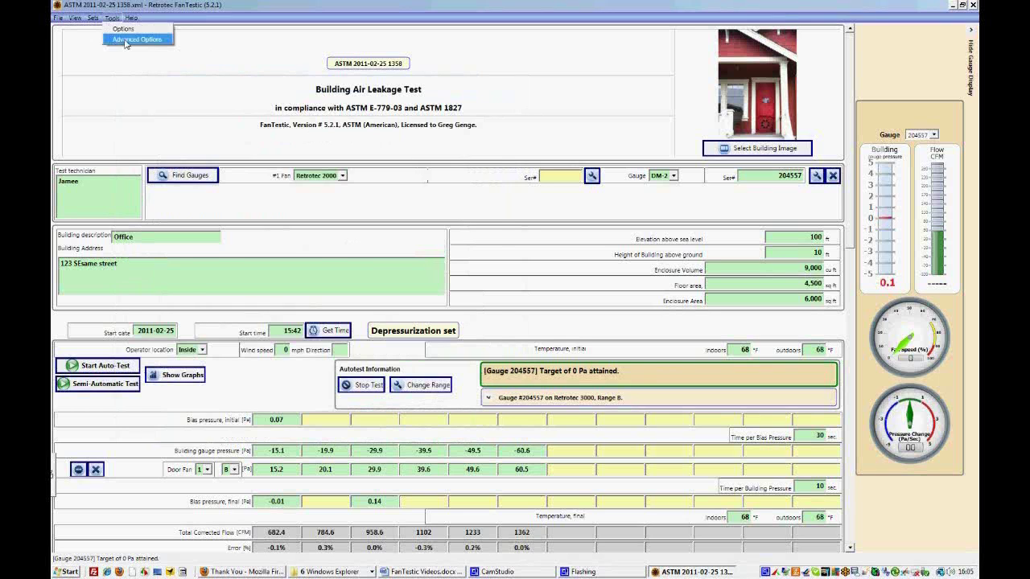
Open the advanced Settings and review the first and second air flow reference pressures on the test settings page.
left_click(125, 40)
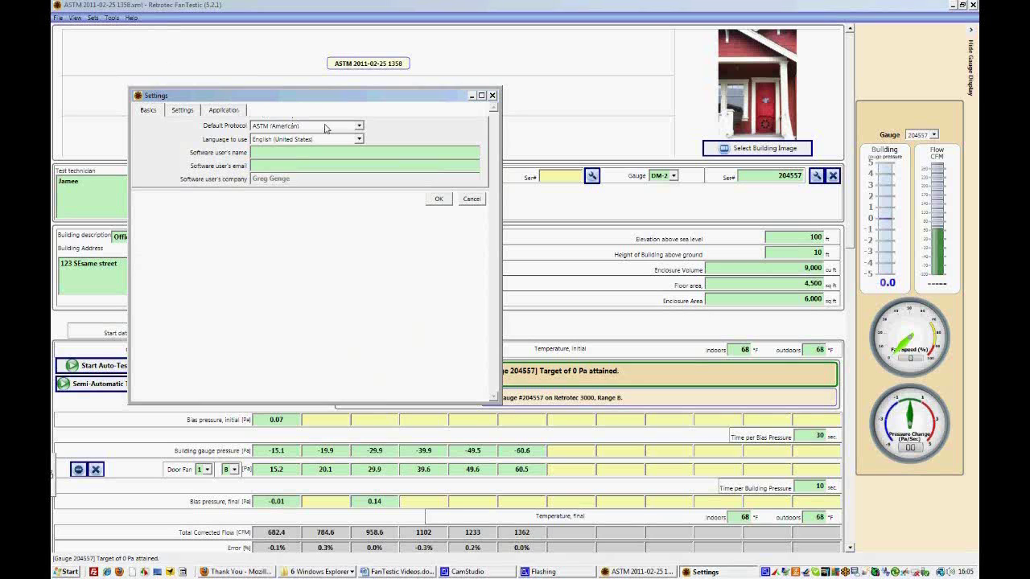
left_click(297, 154)
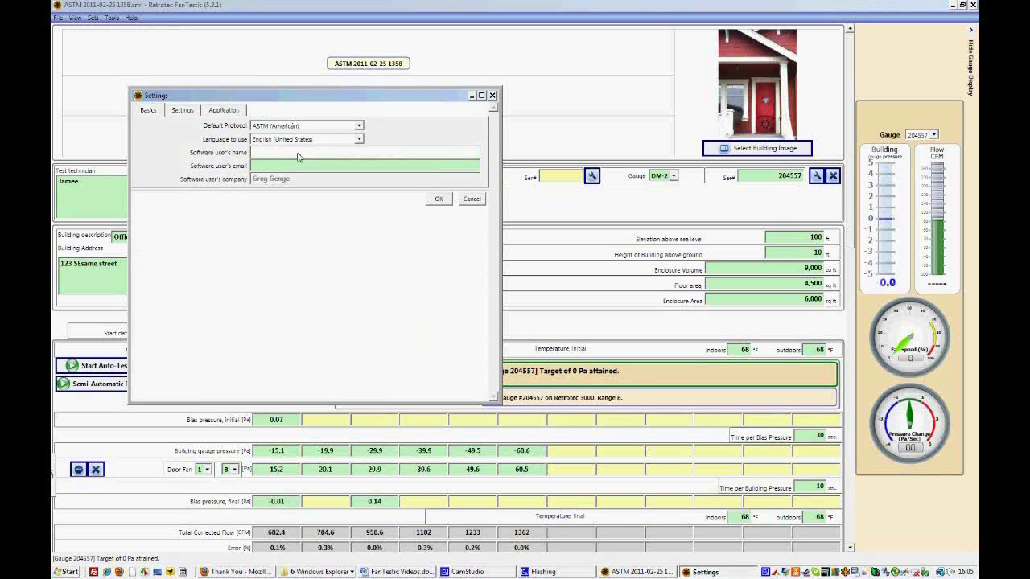
left_click(181, 110)
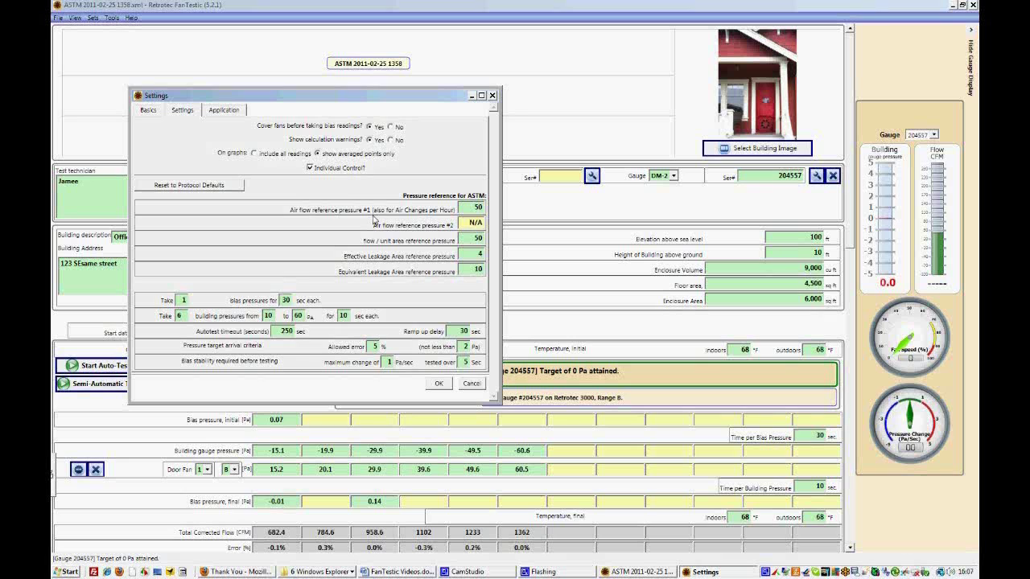
left_click(480, 222)
left_click(483, 211)
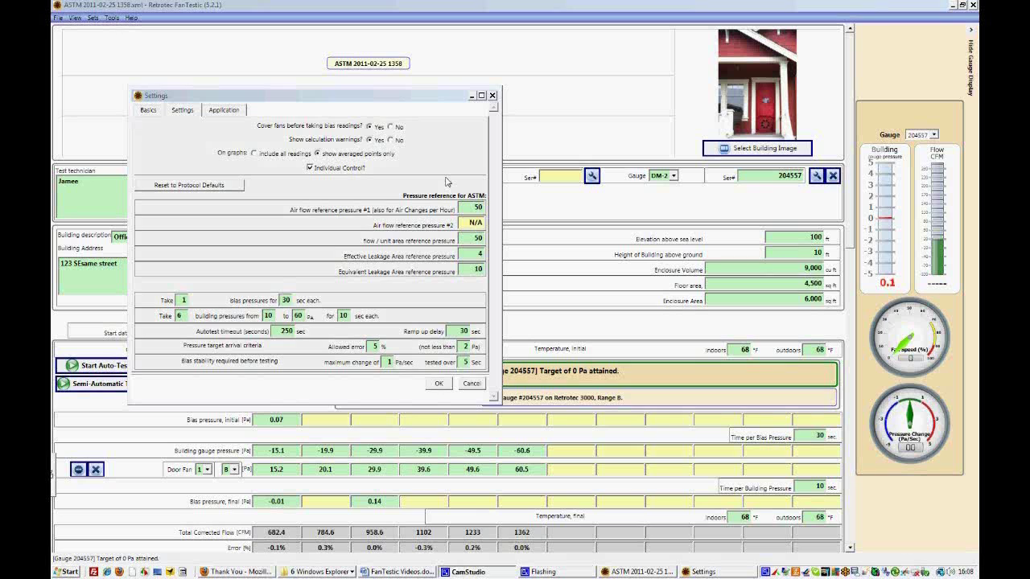
left_click(225, 111)
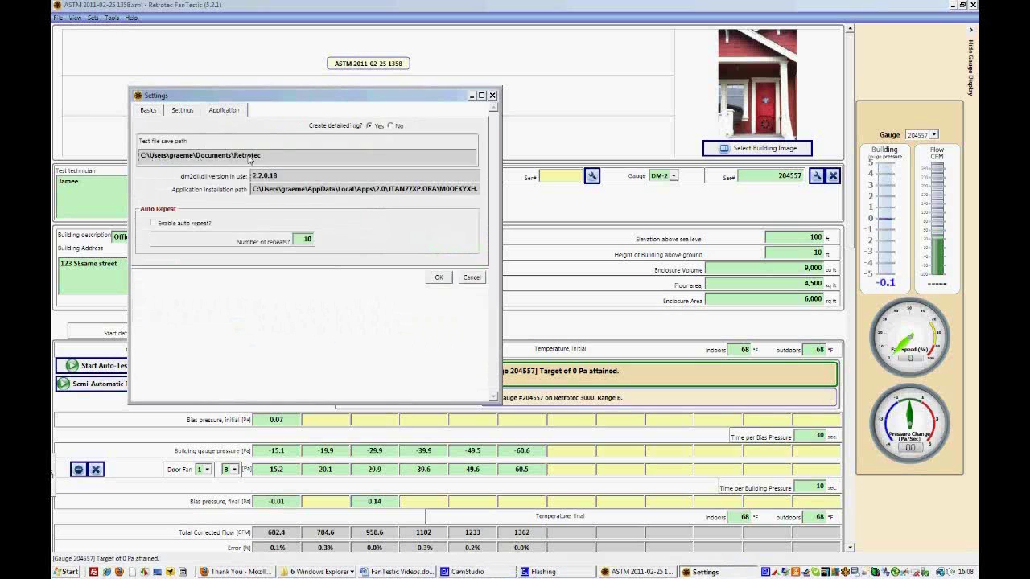
Inspect the Application tab's test file save path, then close Settings back to the test form.
left_click_drag(264, 159, 143, 161)
left_click(144, 174)
double_click(172, 161)
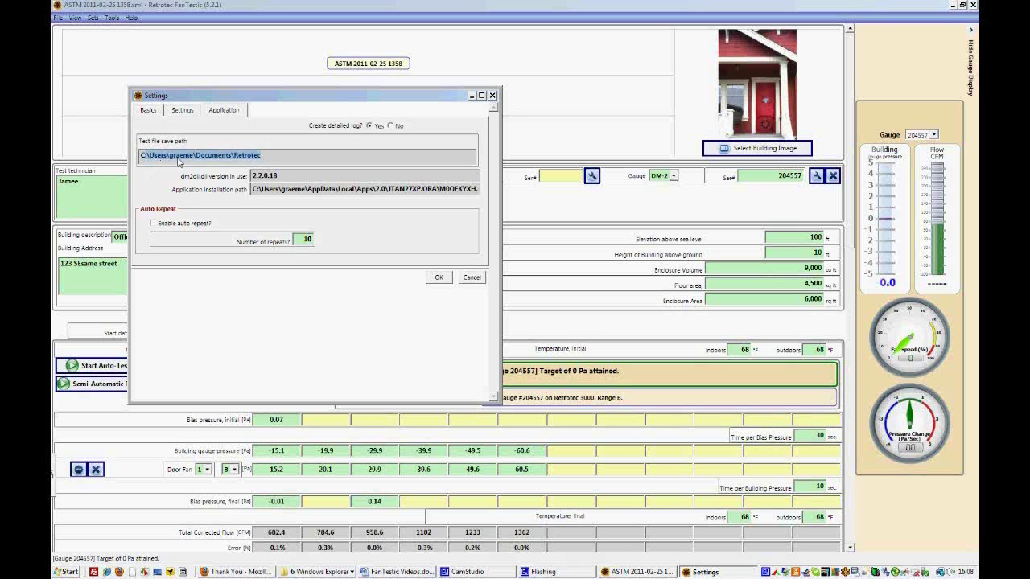
left_click(189, 162)
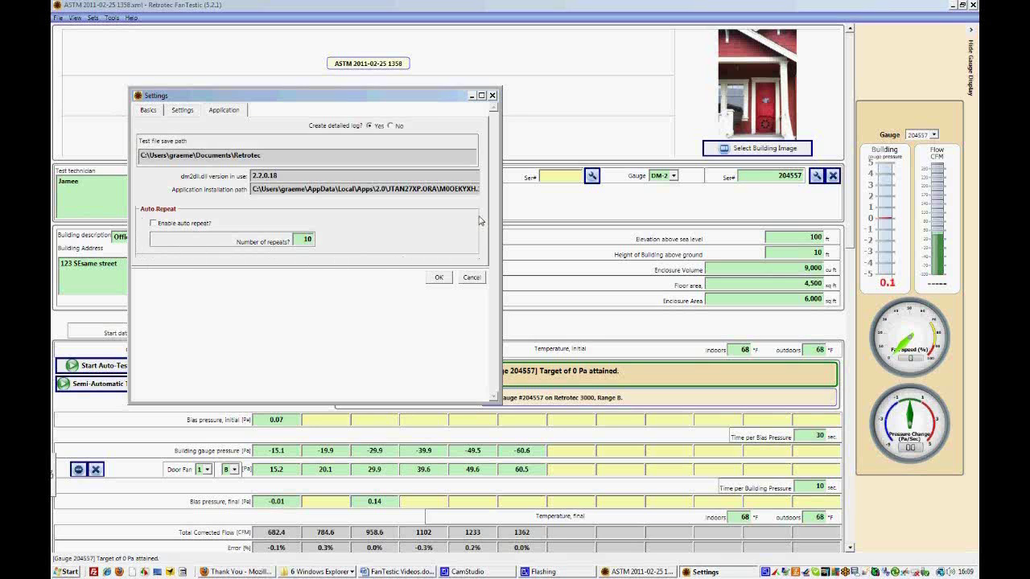
left_click(439, 277)
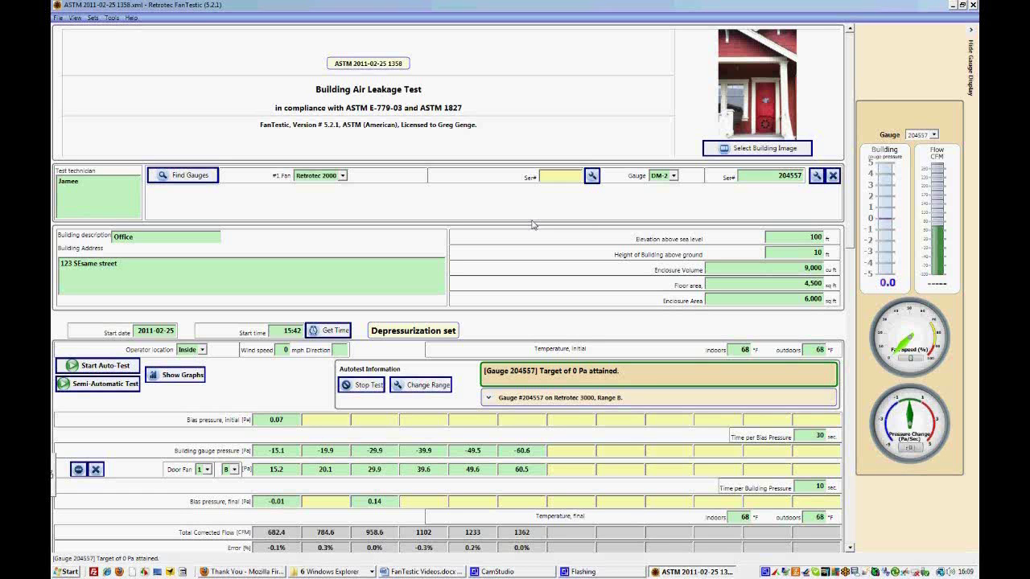
Scroll down past the second Depressurization set to the Deviation Statement and Reduction table.
scroll(531, 225, "down", 1)
scroll(531, 225, "down", 1)
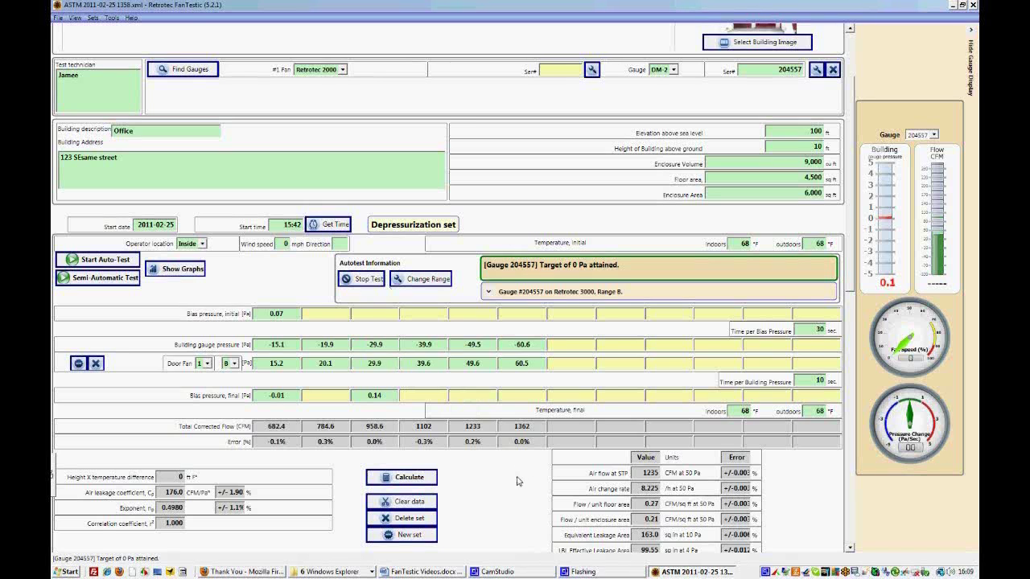
scroll(517, 481, "down", 6)
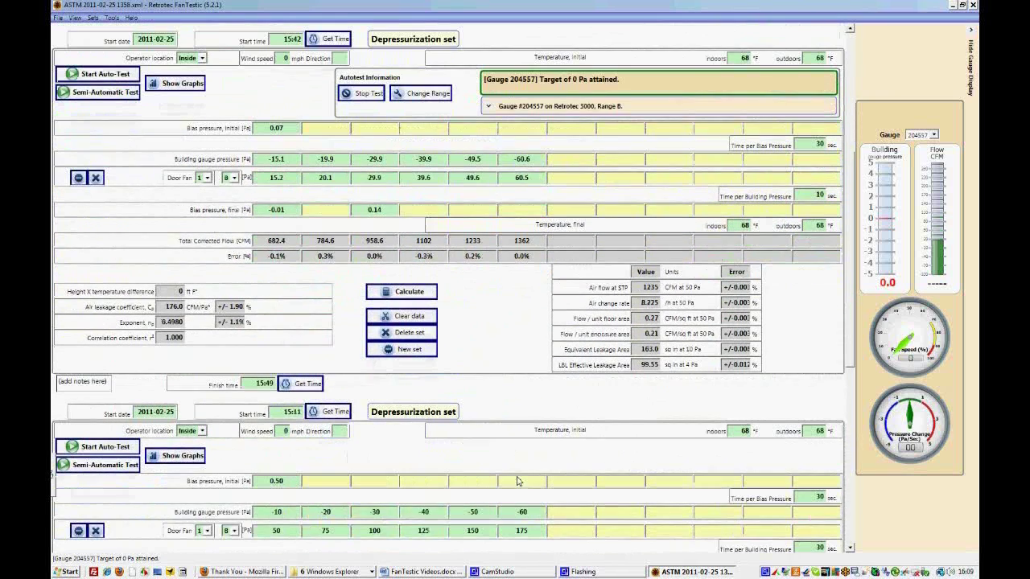
scroll(517, 481, "down", 1)
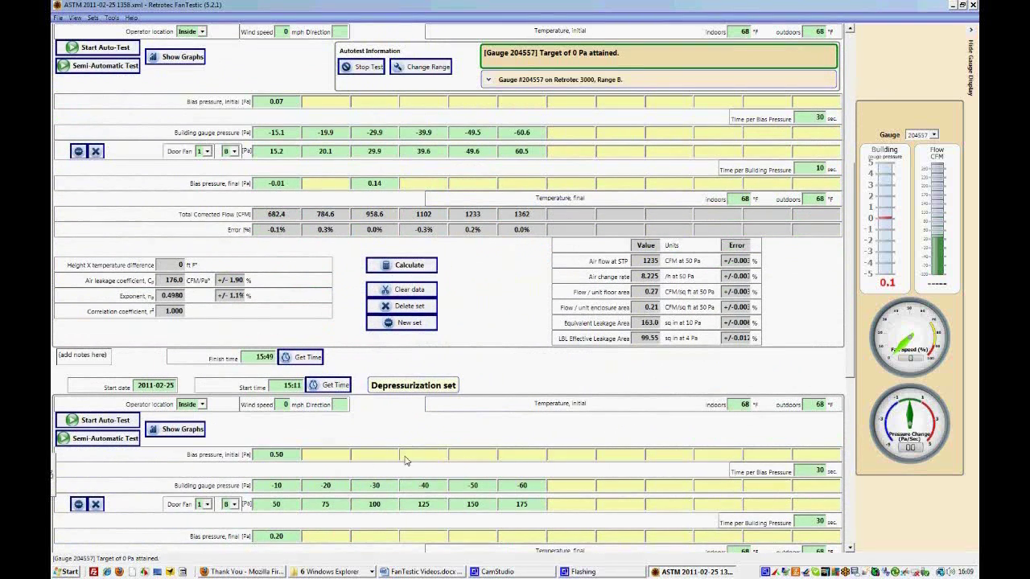
scroll(439, 312, "up", 3)
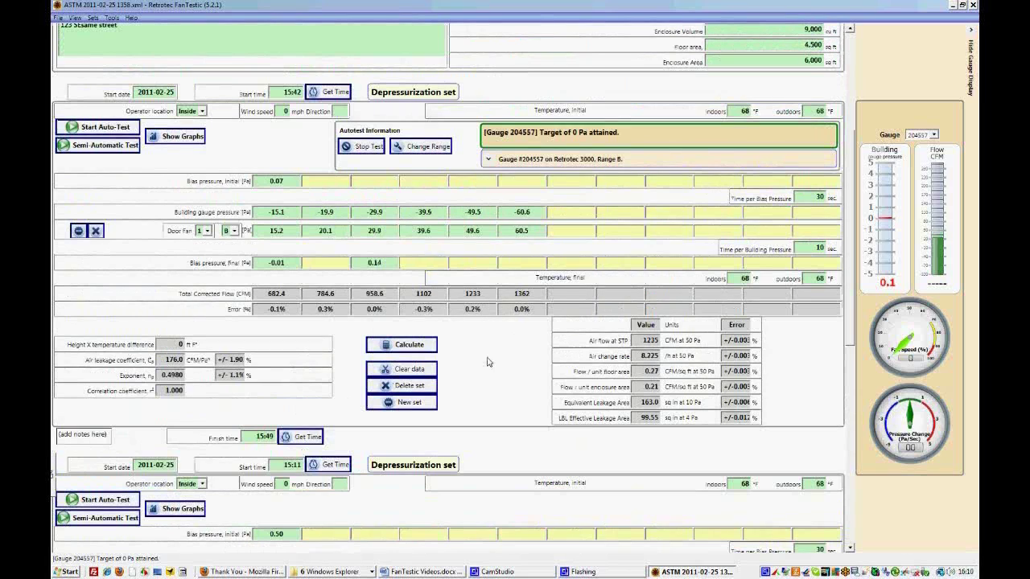
scroll(487, 362, "down", 13)
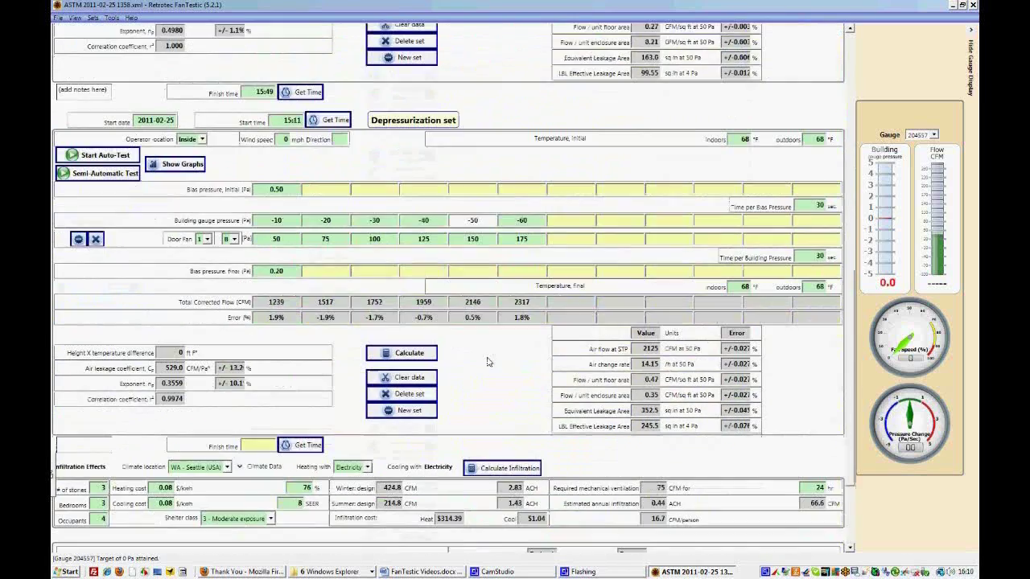
scroll(486, 362, "down", 5)
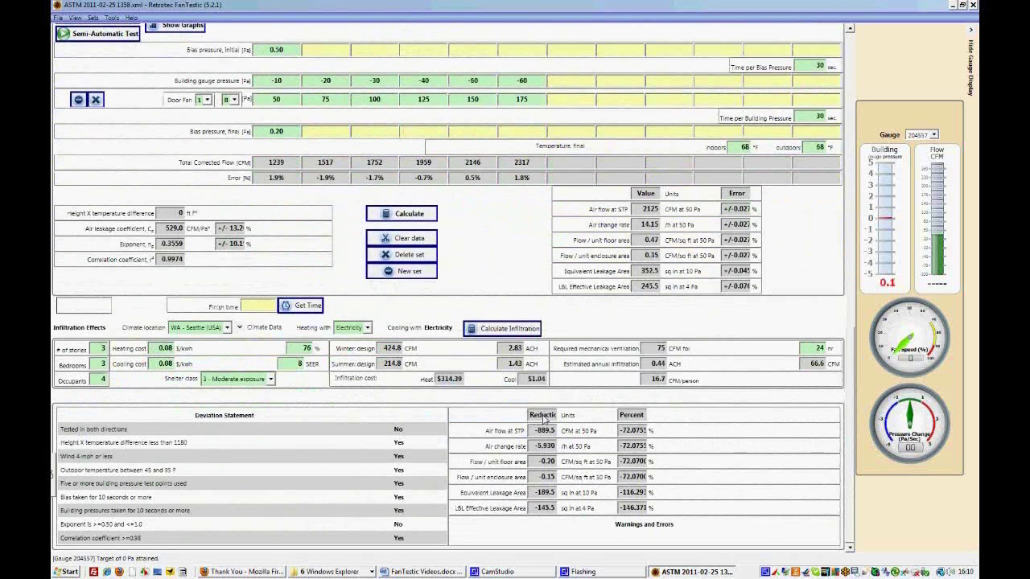
left_click(543, 420)
Set the second set's door fan pressures from 5 Pa, then recalculate for a 29.36% reduction.
left_click(275, 100)
type("5")
key("Tab")
type("100")
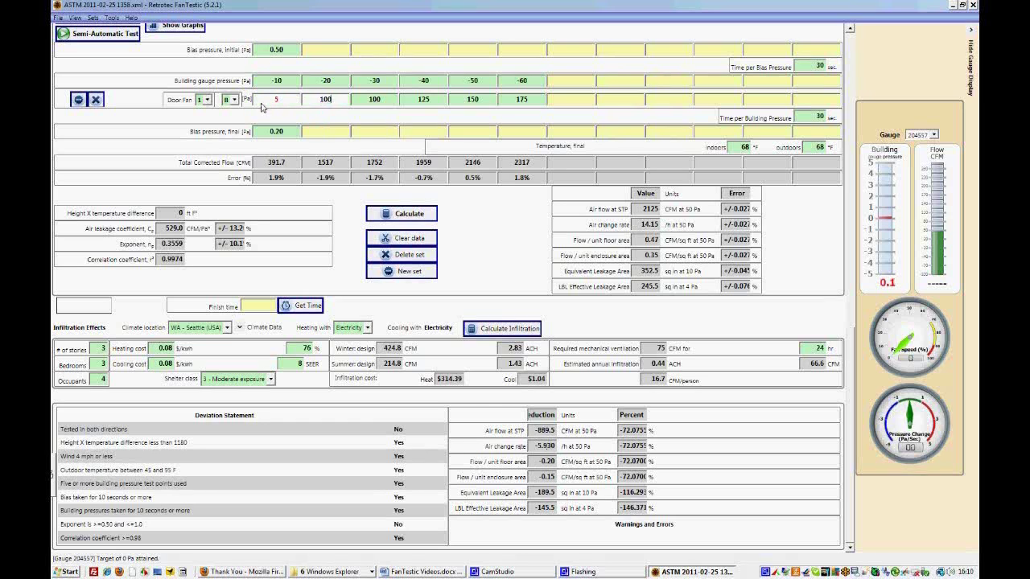
type("10")
key("Tab")
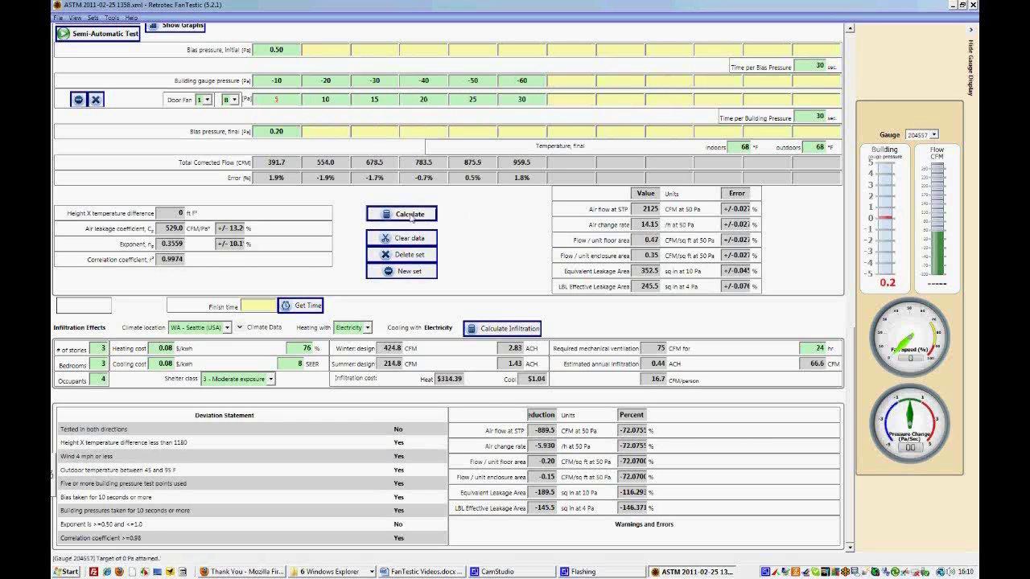
left_click(401, 213)
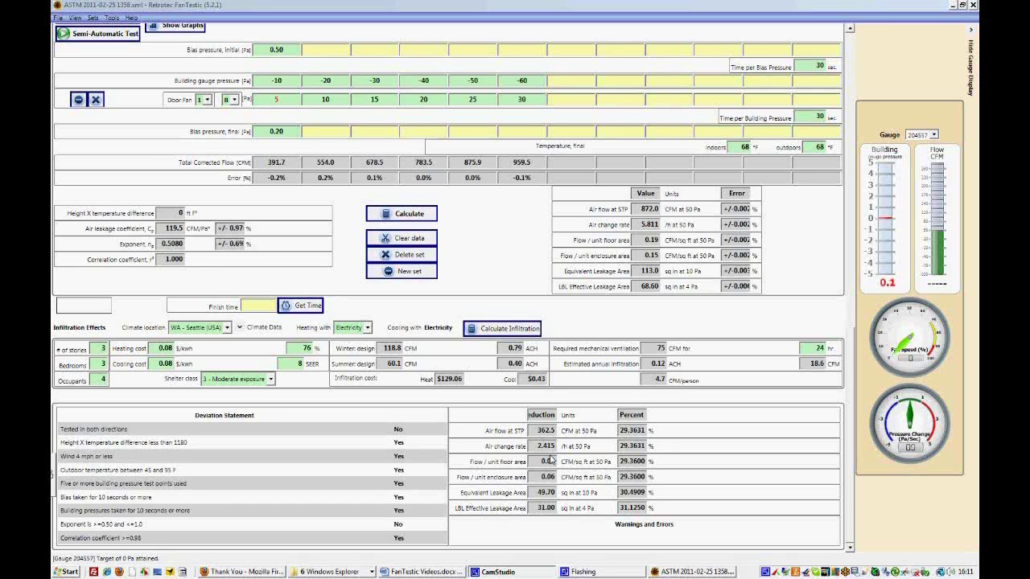
left_click(493, 332)
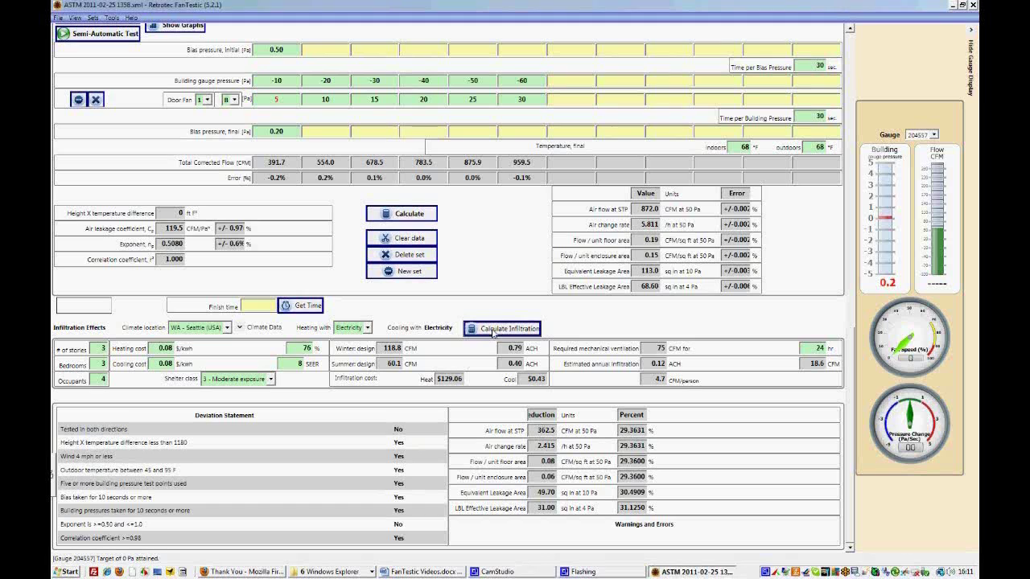